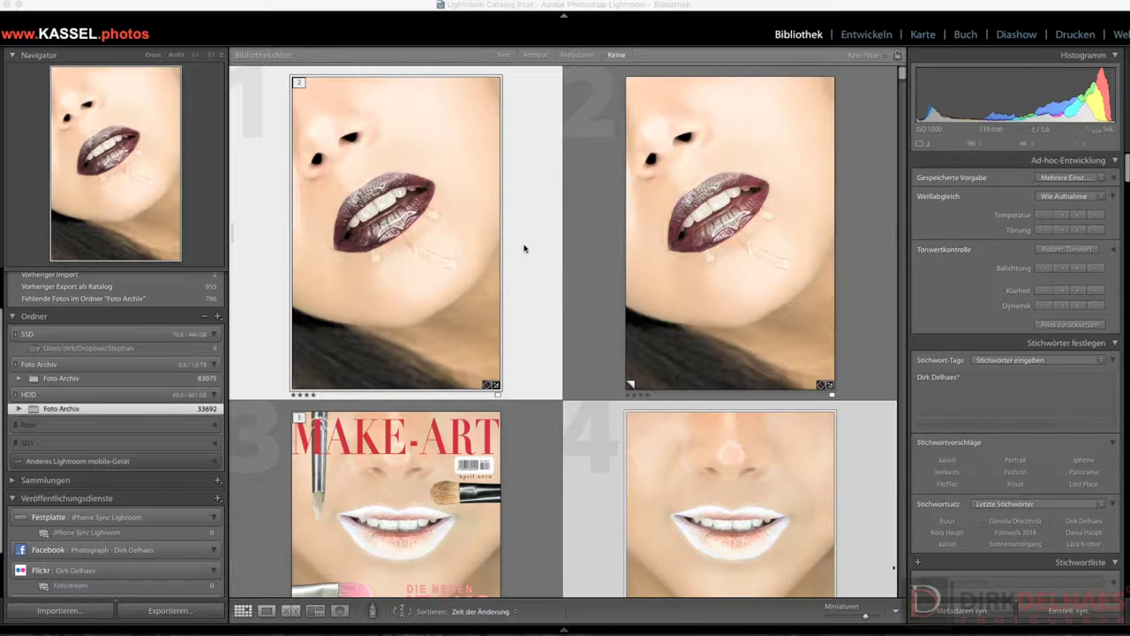
- Open the export dialog for the two selected photos, keeping LR/Blog as the export destination
right_click(520, 299)
mouse_move(557, 564)
left_click(733, 406)
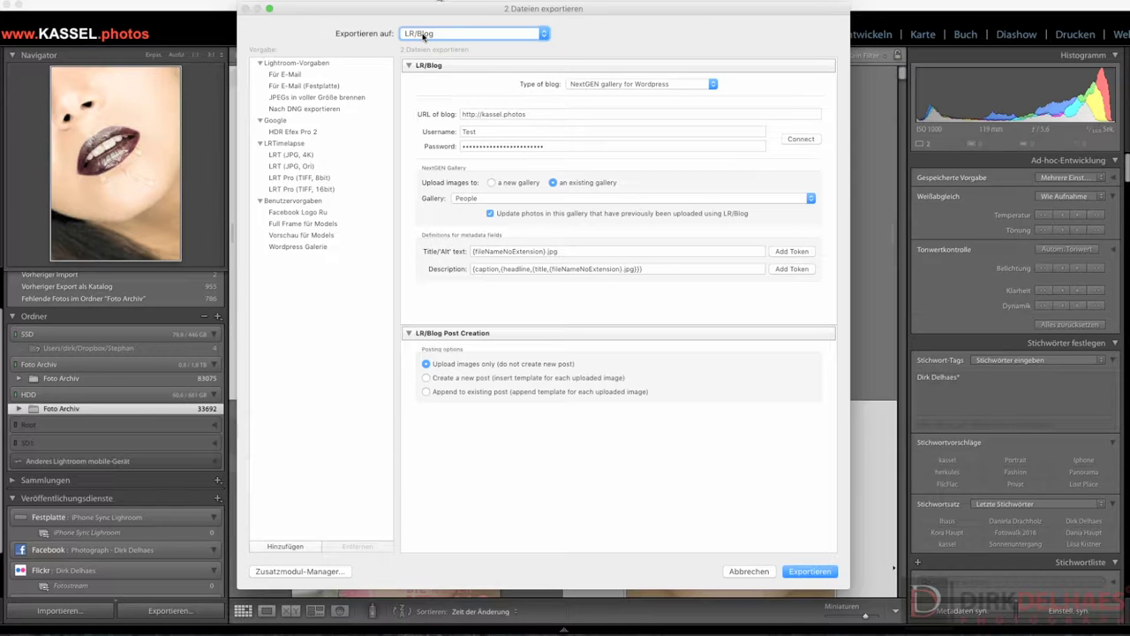
left_click(424, 34)
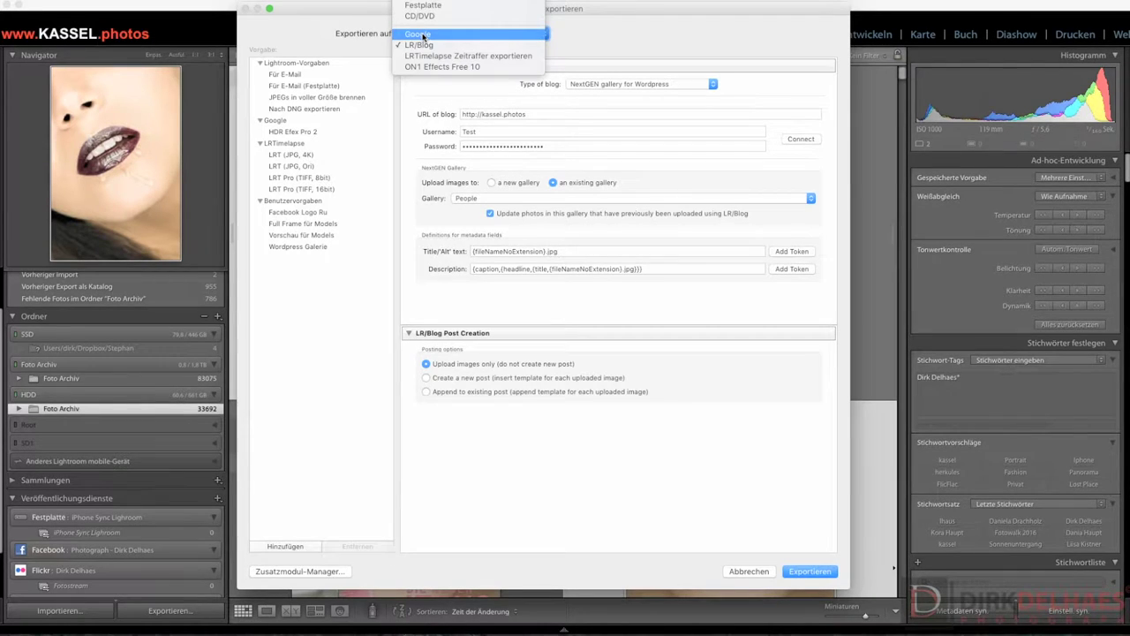
left_click(577, 39)
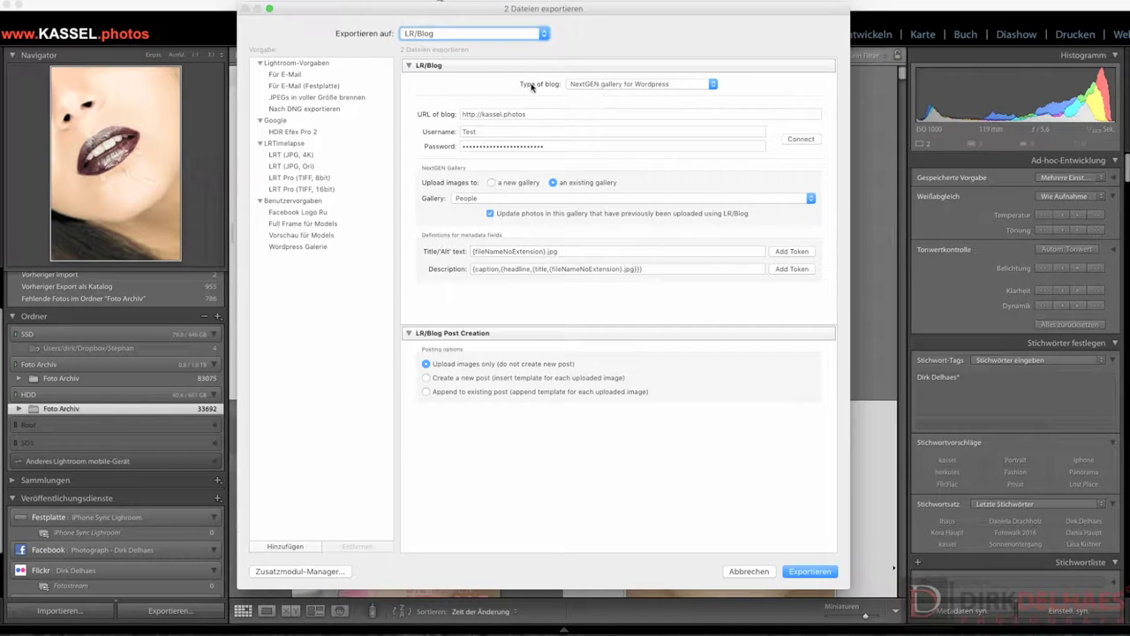
left_click(579, 87)
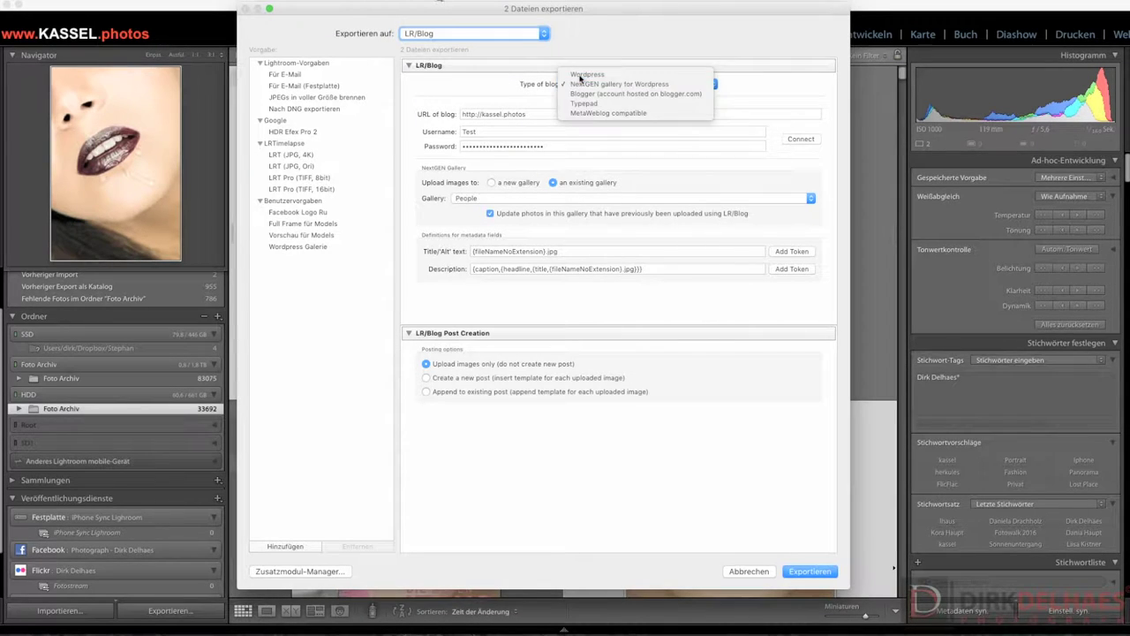
left_click(580, 77)
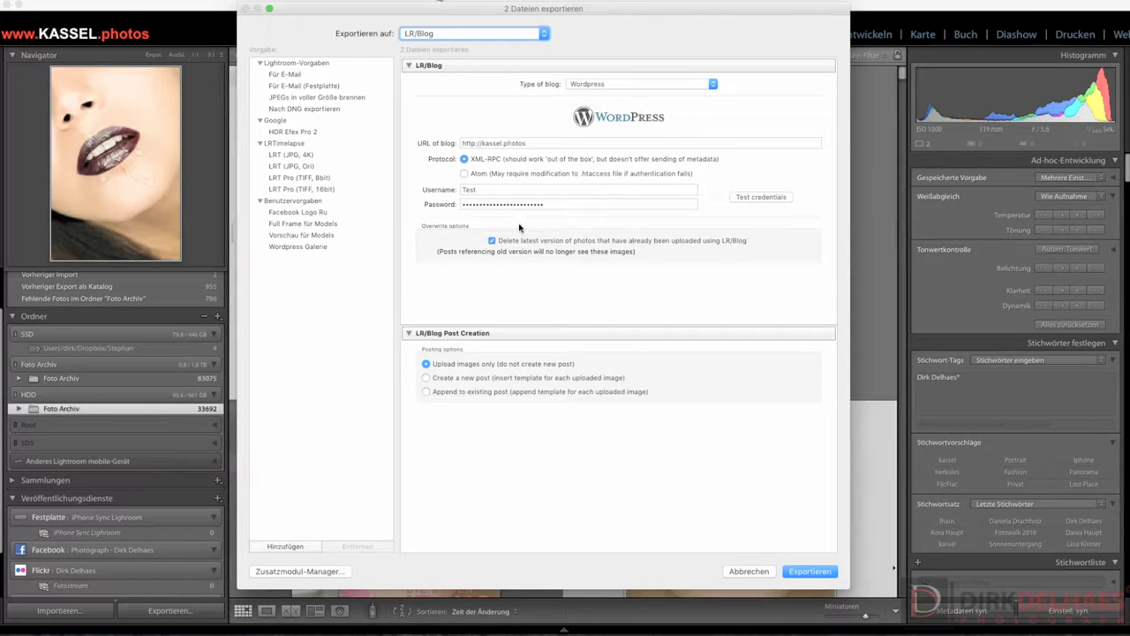
scroll(519, 228, "down", 3)
scroll(520, 228, "down", 1)
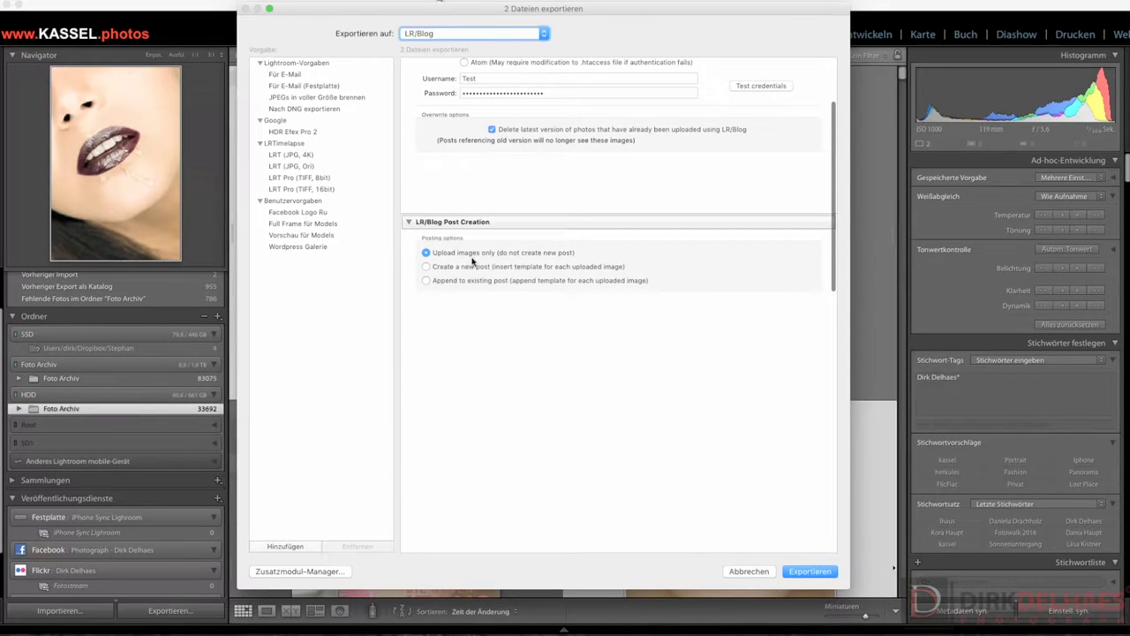
scroll(521, 267, "up", 5)
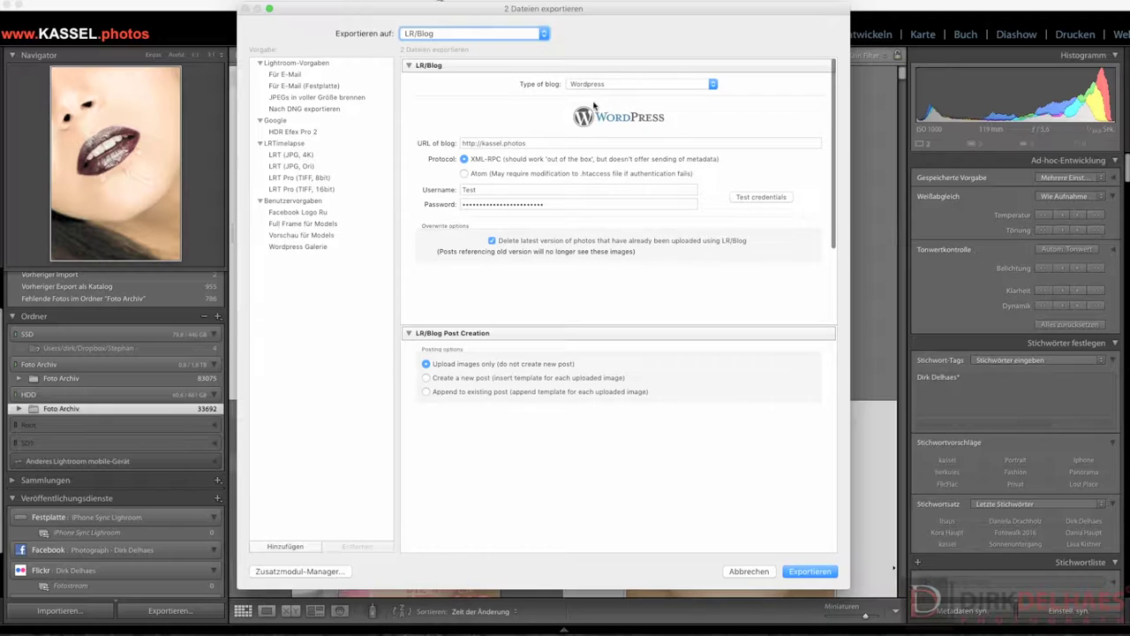
left_click(583, 84)
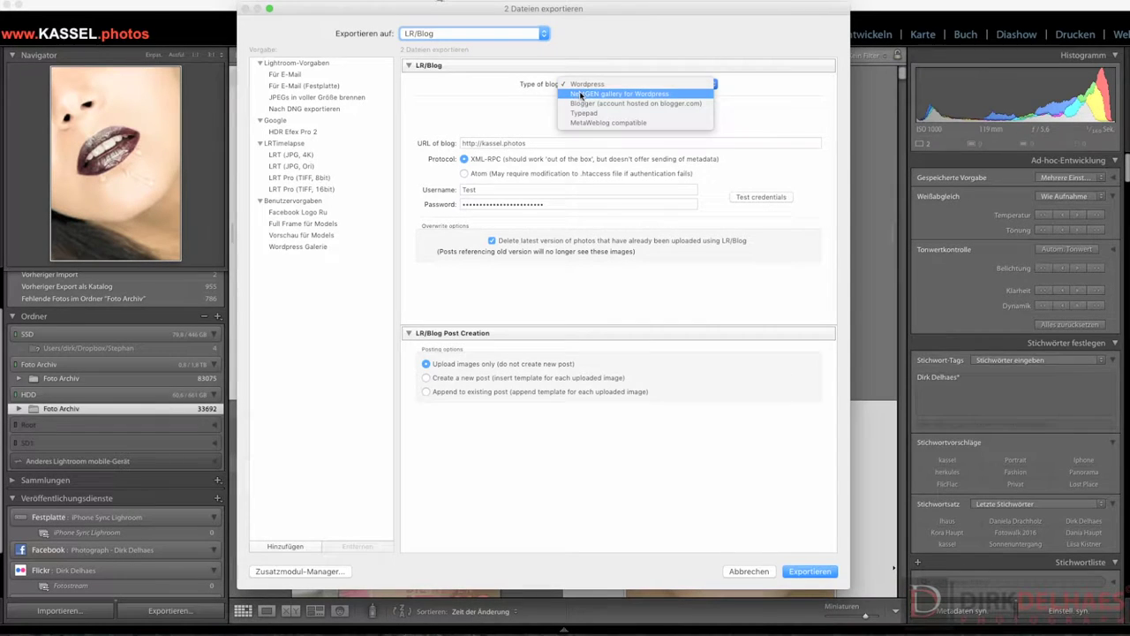
left_click(580, 95)
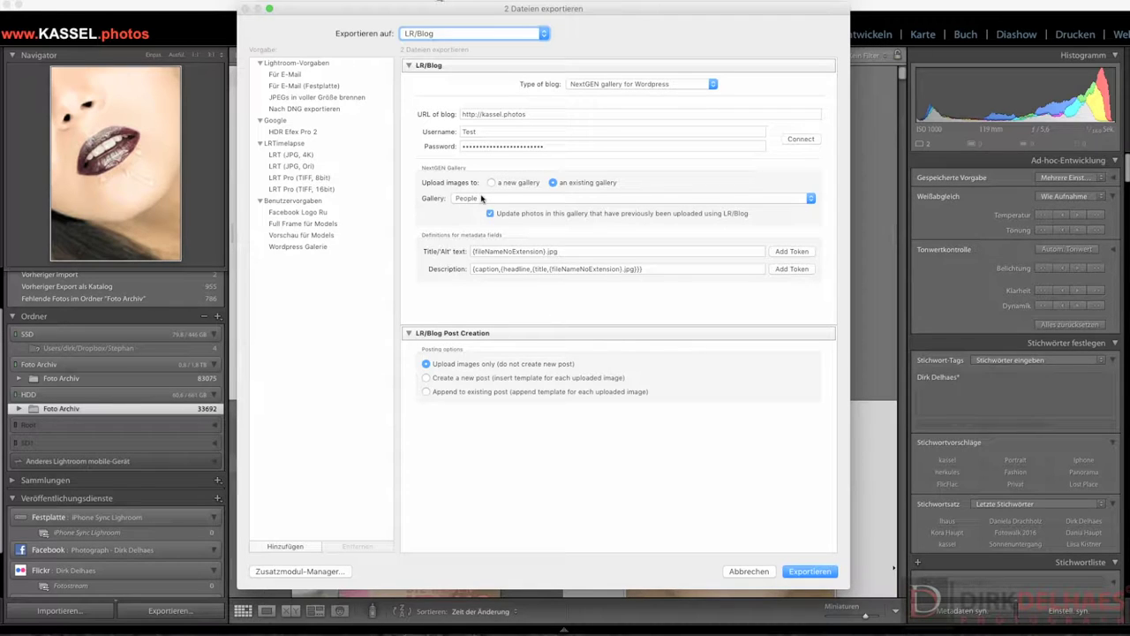
scroll(484, 163, "down", 1)
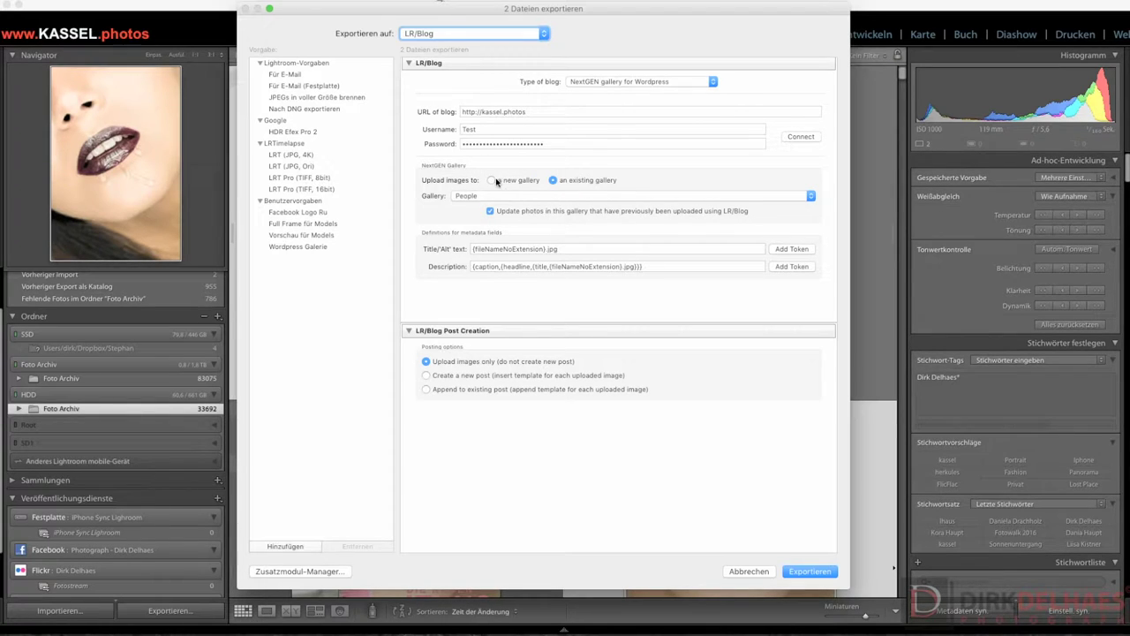
left_click(492, 180)
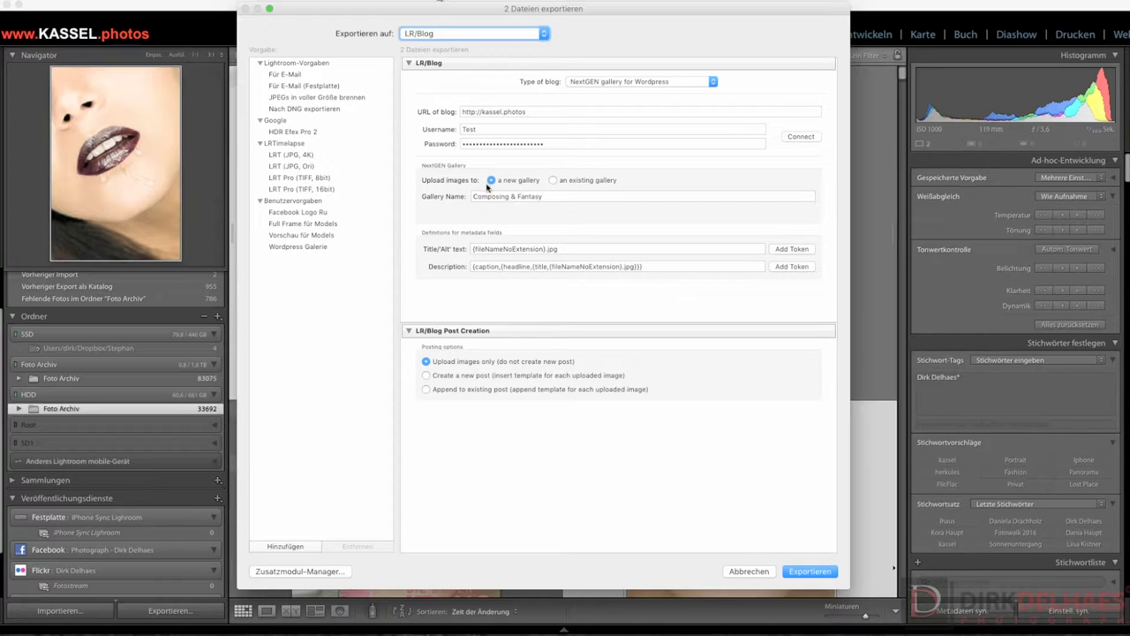
left_click(553, 181)
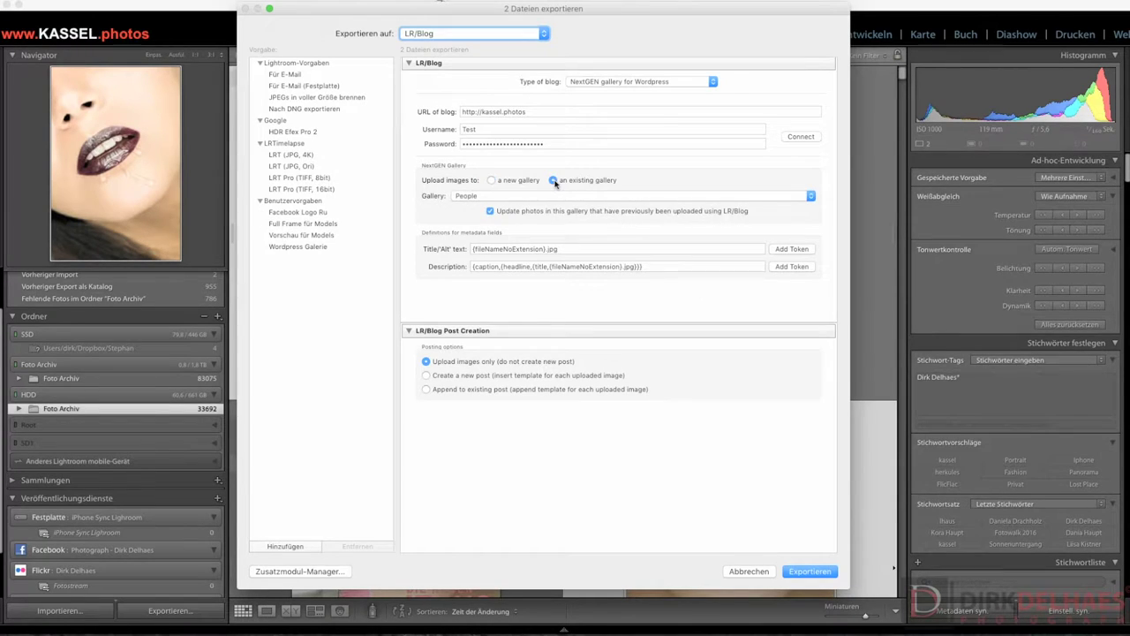
left_click(484, 201)
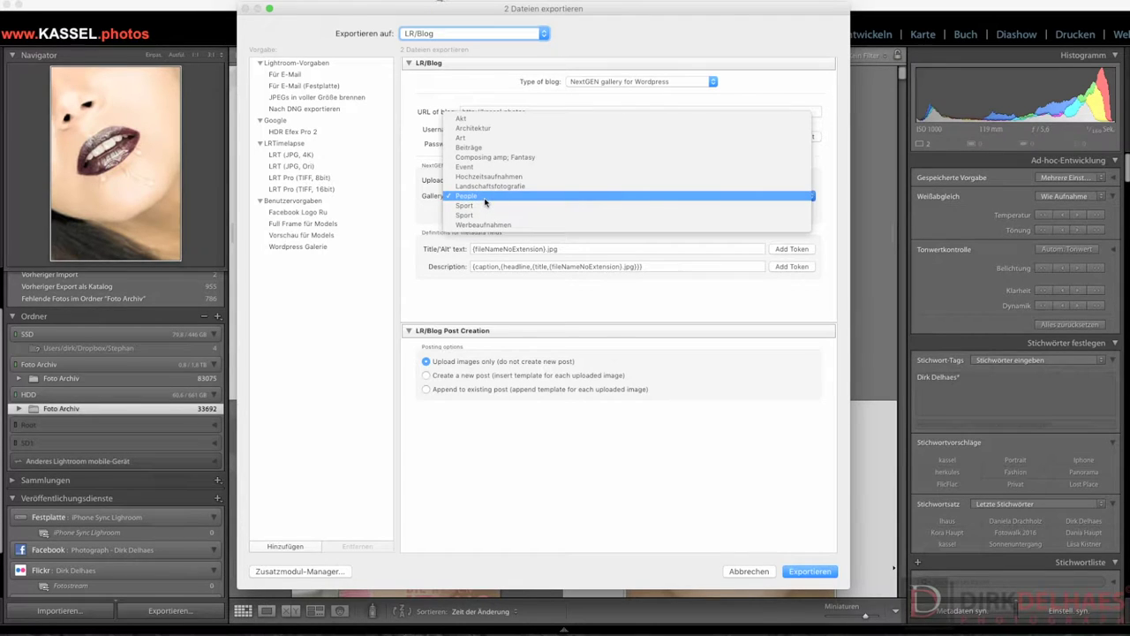
left_click(459, 196)
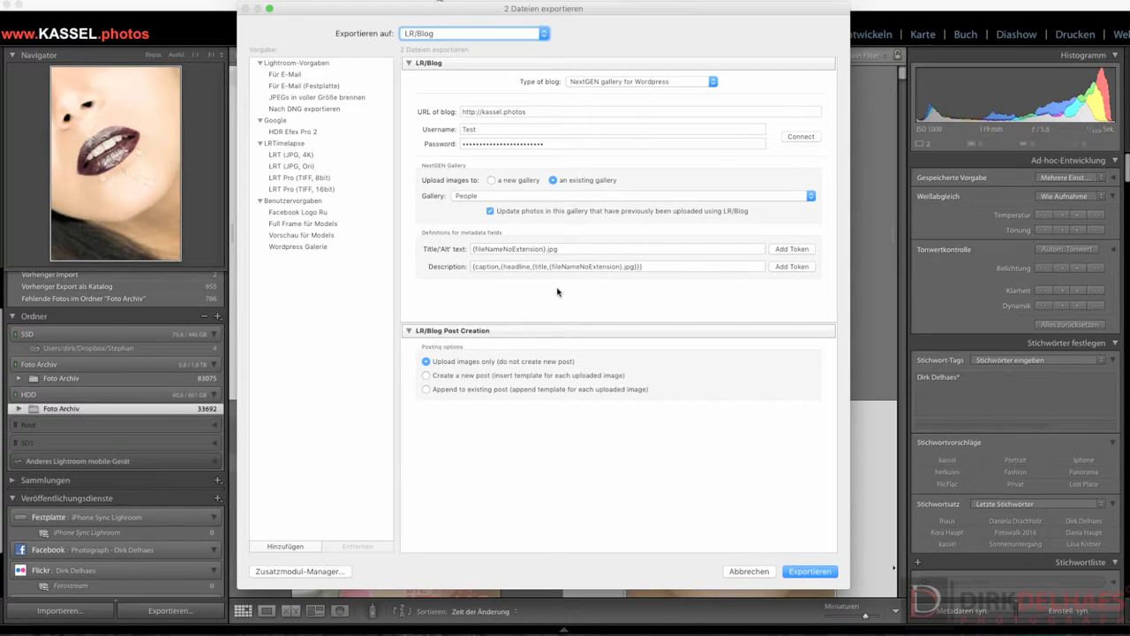
- Choose 'Create a new post' in LR/Blog Post Creation and review the 'Available Light' title, content and template
scroll(558, 291, "down", 3)
scroll(557, 291, "down", 2)
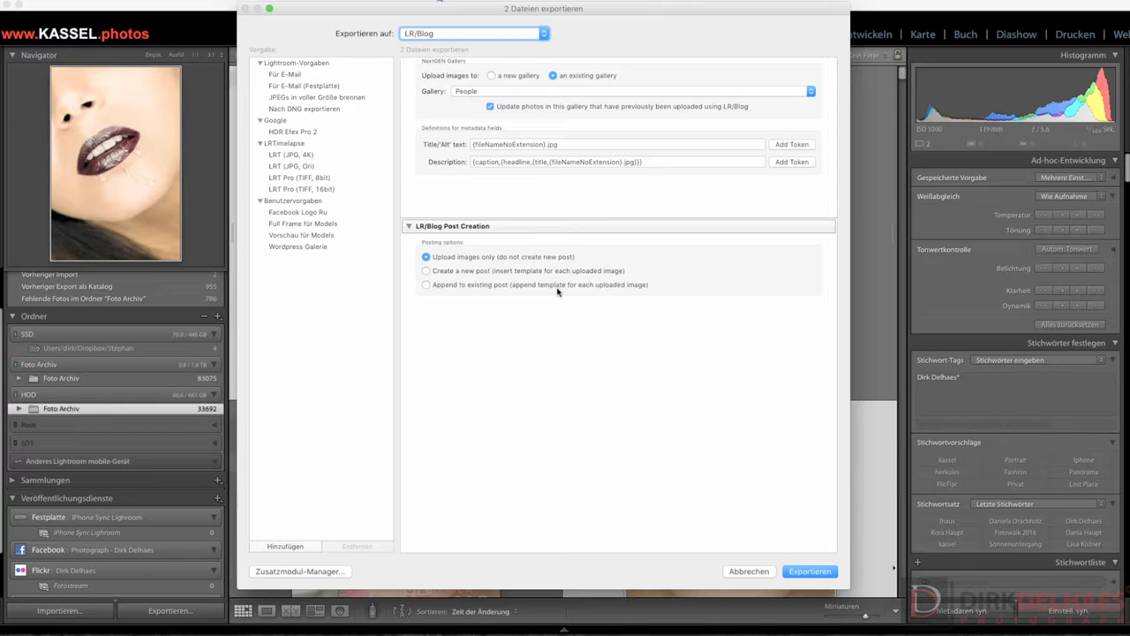
scroll(557, 291, "down", 2)
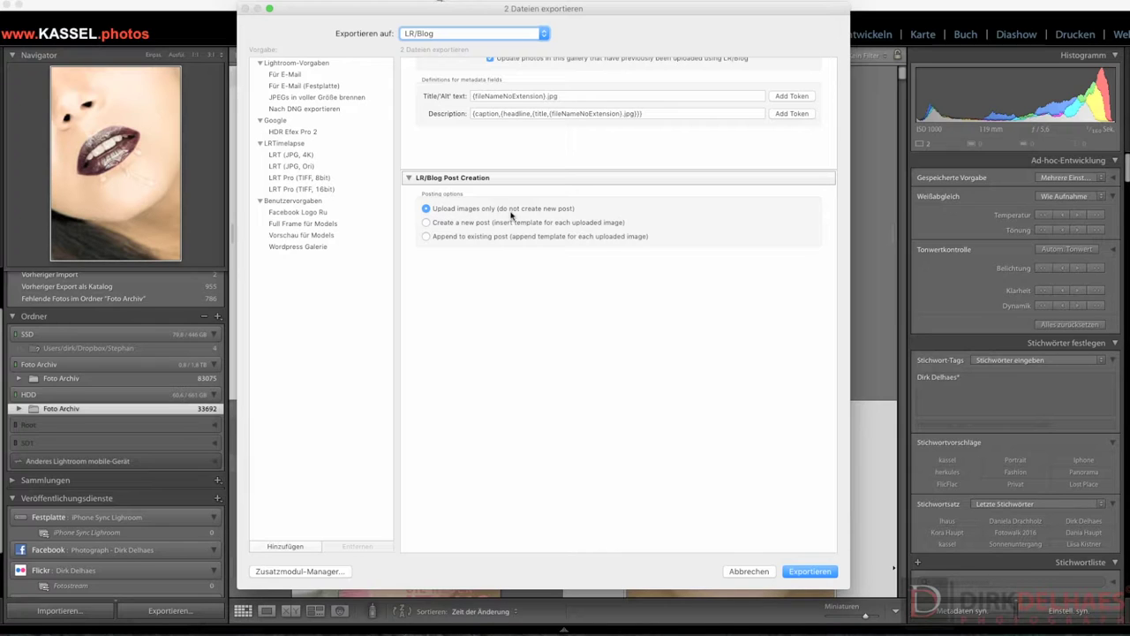
left_click(428, 222)
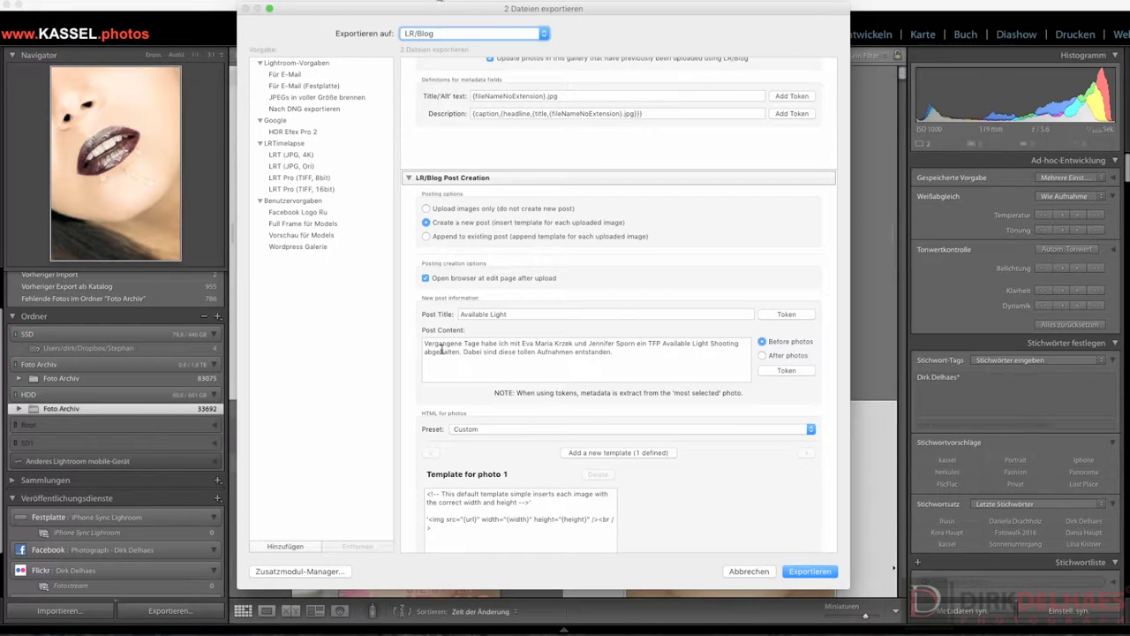
scroll(444, 346, "down", 1)
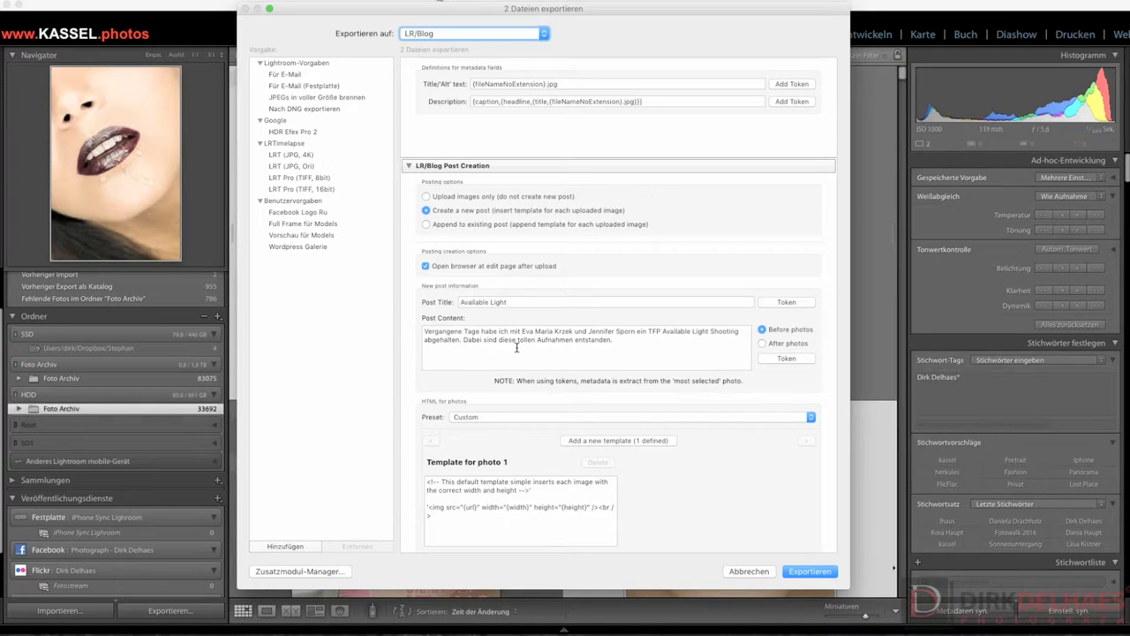
scroll(517, 347, "down", 2)
scroll(516, 349, "down", 2)
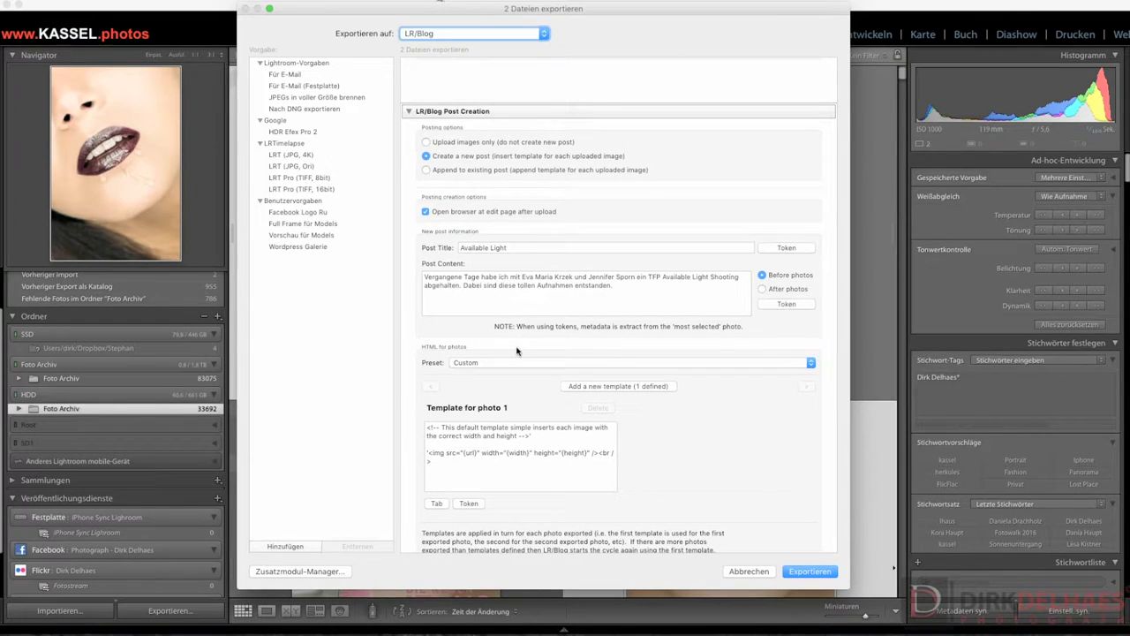
scroll(517, 350, "up", 2)
scroll(517, 351, "up", 1)
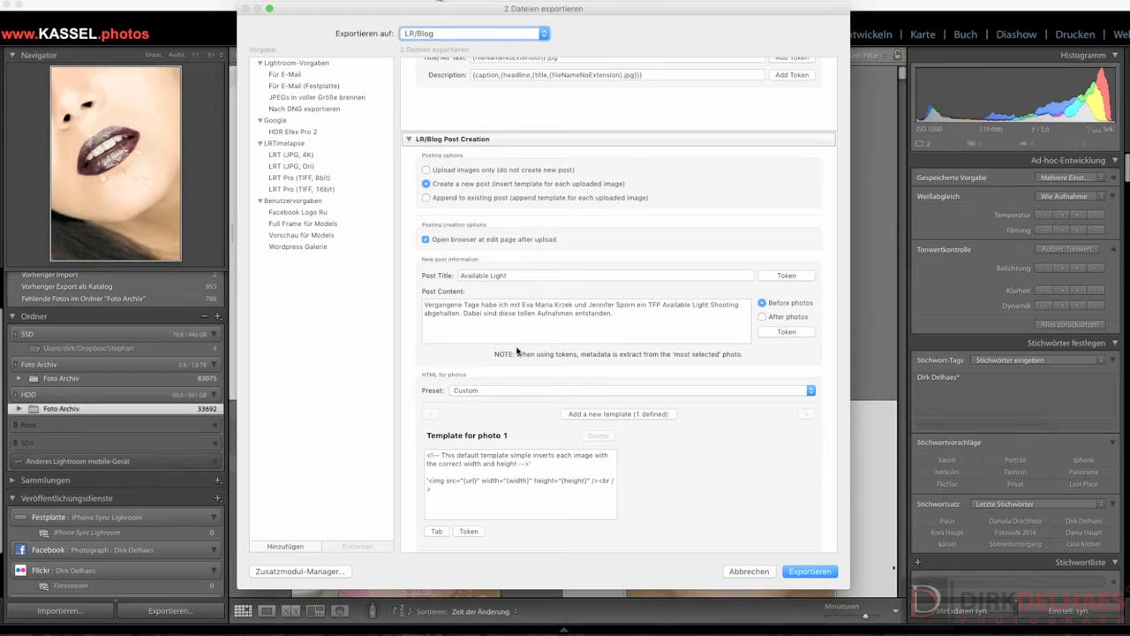
scroll(517, 350, "up", 2)
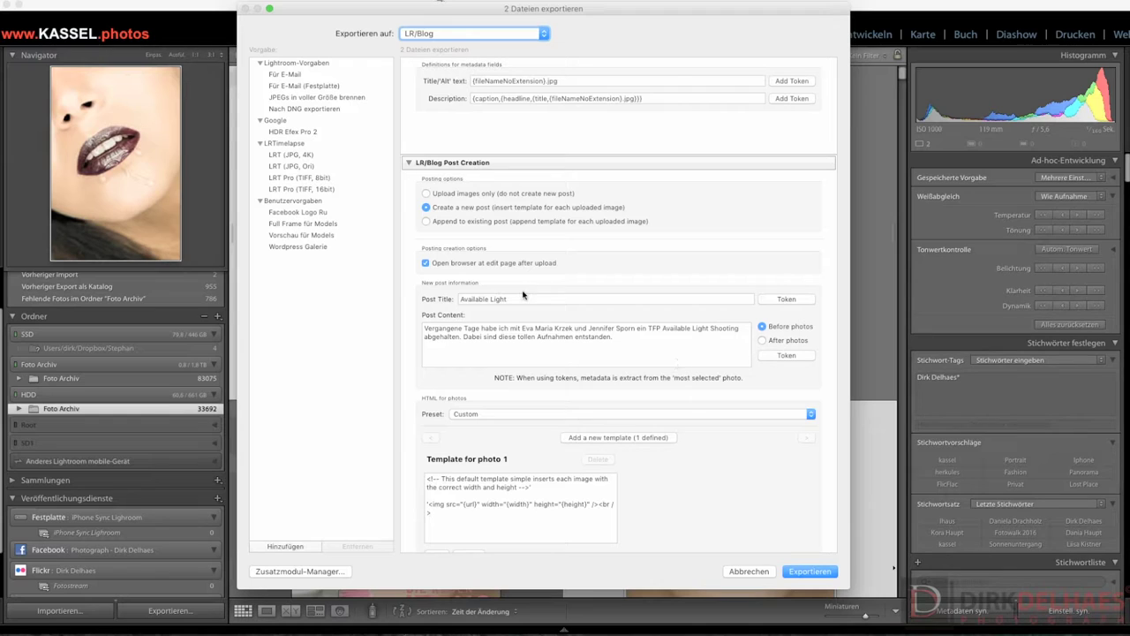
- Switch LR/Blog Post Creation to 'Upload images only', so no post is created
left_click(426, 193)
scroll(443, 324, "down", 5)
scroll(443, 324, "down", 3)
scroll(443, 324, "down", 1)
scroll(444, 324, "down", 2)
scroll(444, 324, "down", 3)
- Check the 1000x1000 size and watermark settings, then start exporting the two photos
scroll(443, 324, "down", 2)
scroll(443, 324, "down", 3)
scroll(444, 323, "down", 2)
scroll(443, 323, "down", 3)
scroll(442, 323, "down", 1)
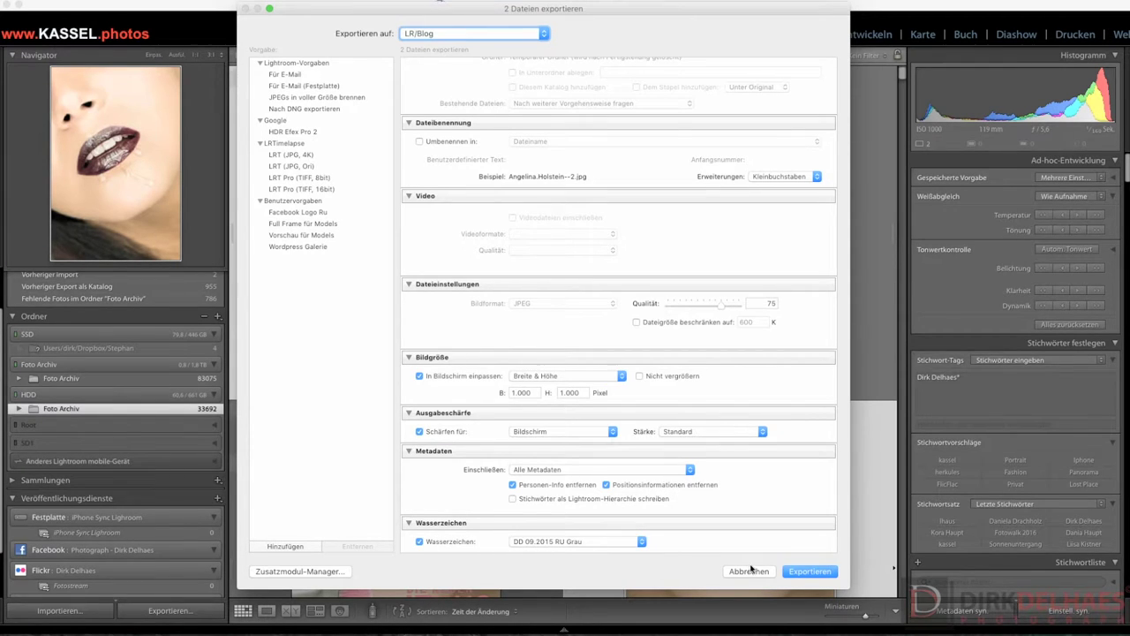
left_click(791, 572)
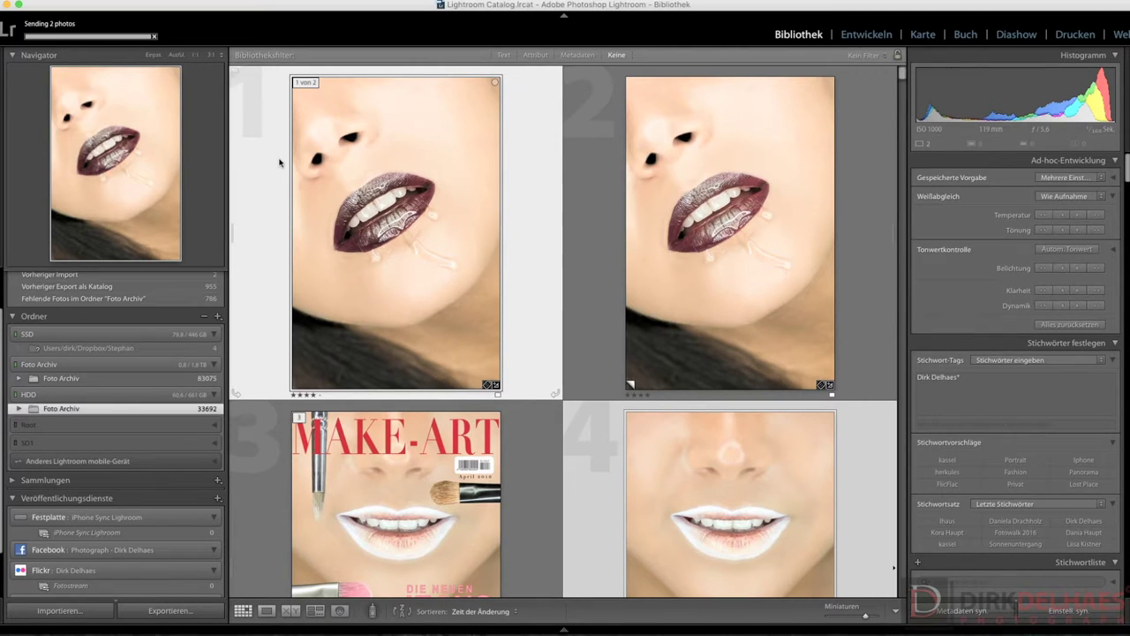
mouse_move(346, 610)
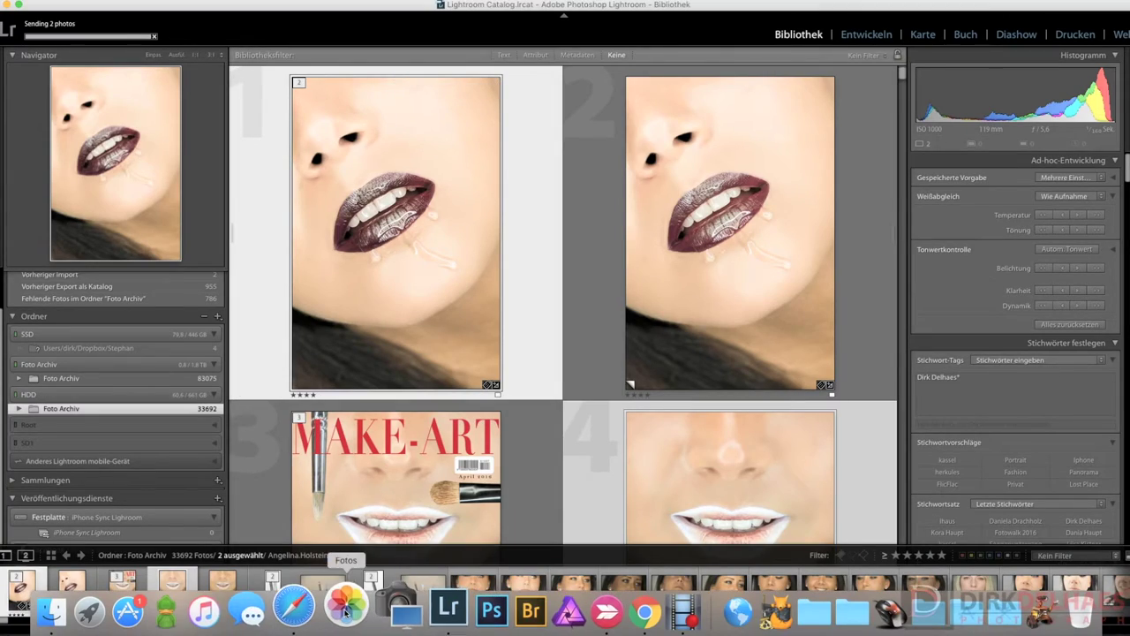
left_click(294, 609)
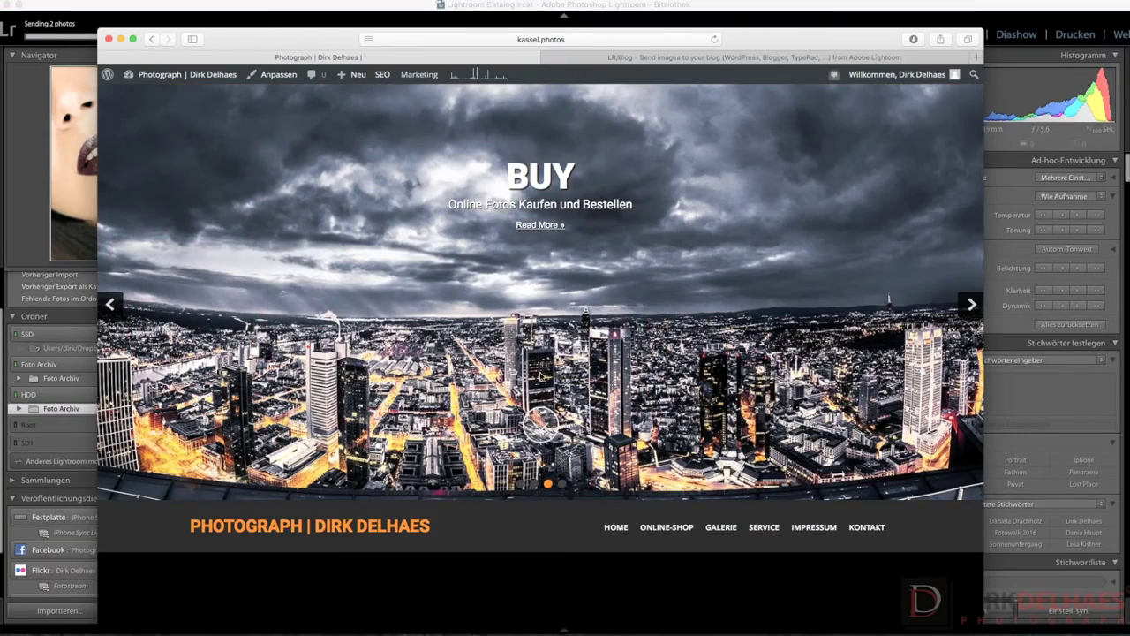
- Open the kassel.photos People gallery and scroll down to confirm the two lip portraits appear
scroll(542, 374, "down", 3)
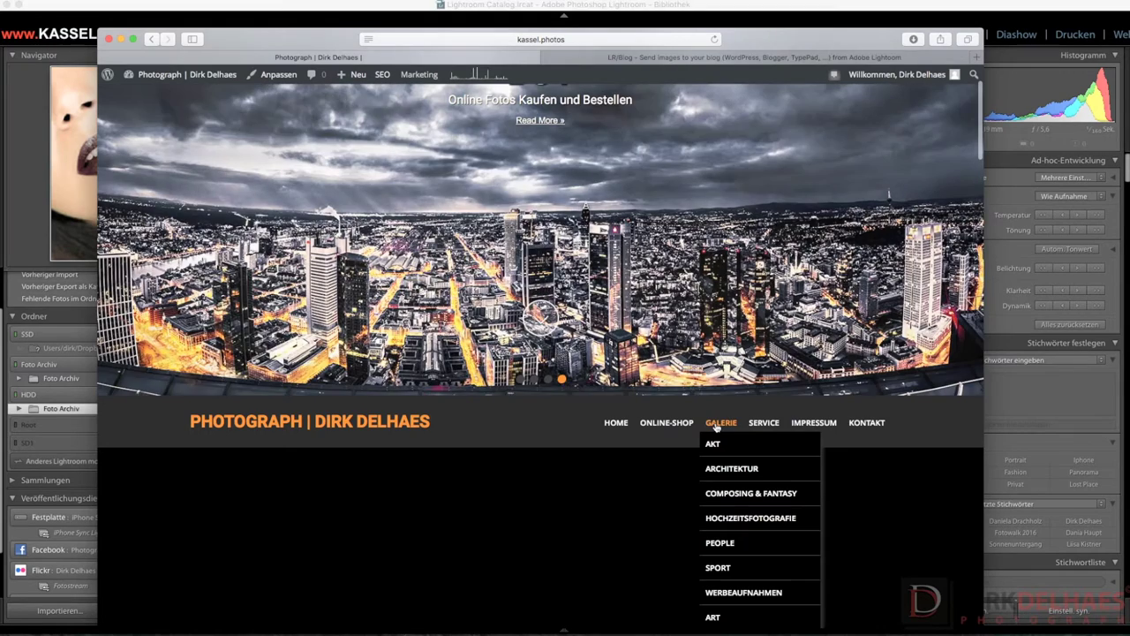
scroll(717, 427, "down", 2)
left_click(715, 458)
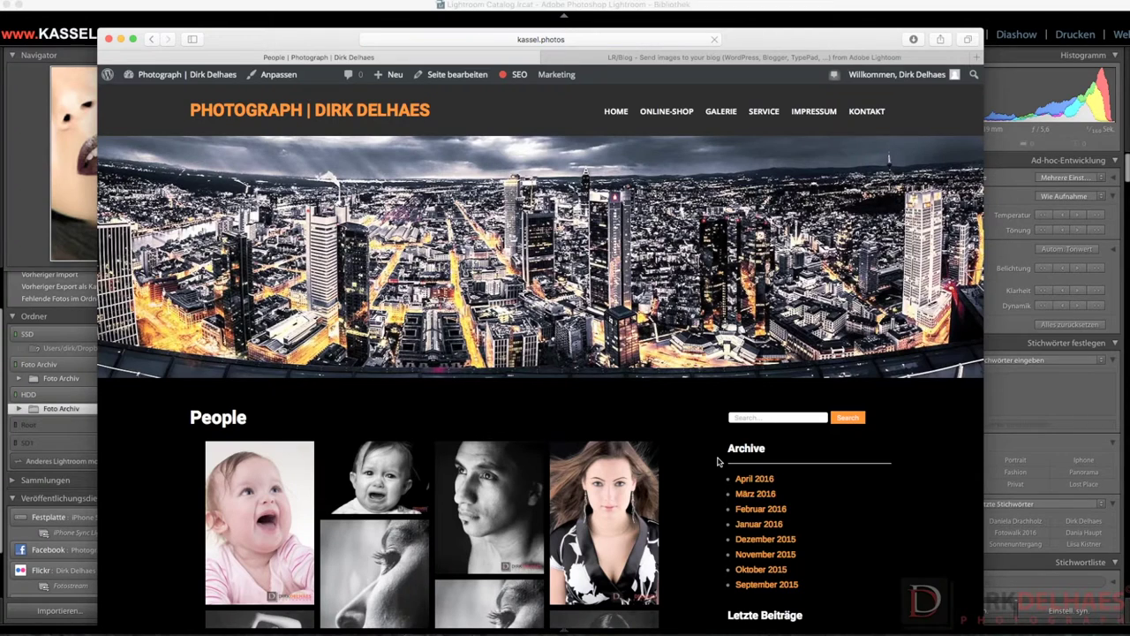
scroll(669, 458, "down", 10)
scroll(666, 457, "down", 10)
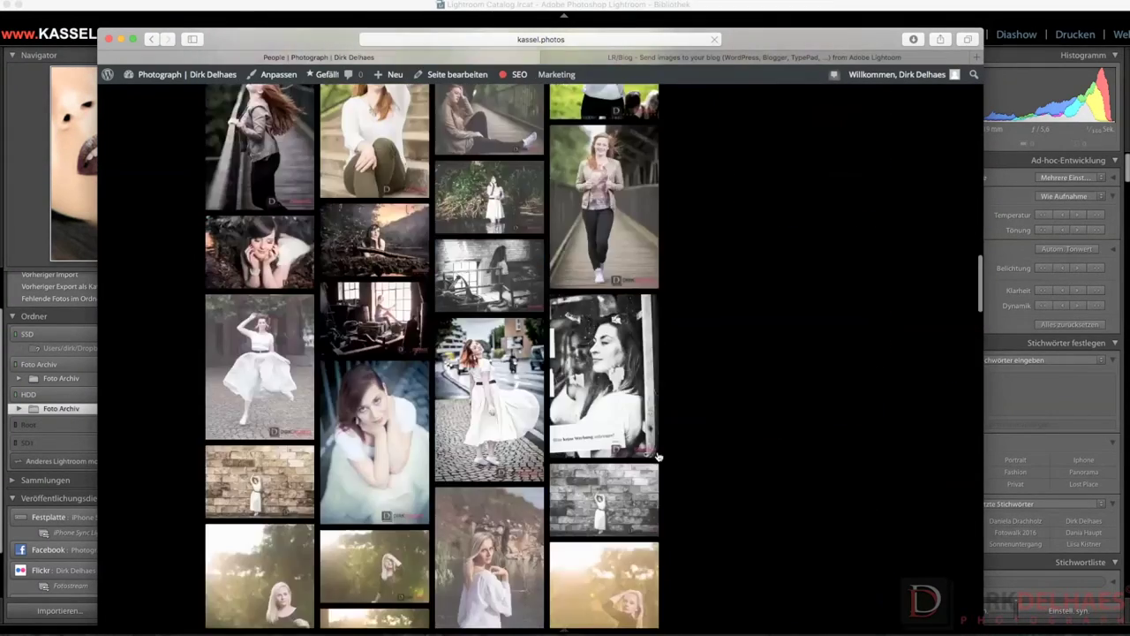
scroll(662, 457, "down", 10)
scroll(658, 456, "down", 10)
scroll(658, 456, "down", 10)
- Scroll back up and switch to the LR/Blog page on photographers-toolbox.com
scroll(658, 457, "up", 4)
scroll(658, 456, "up", 4)
scroll(657, 456, "up", 2)
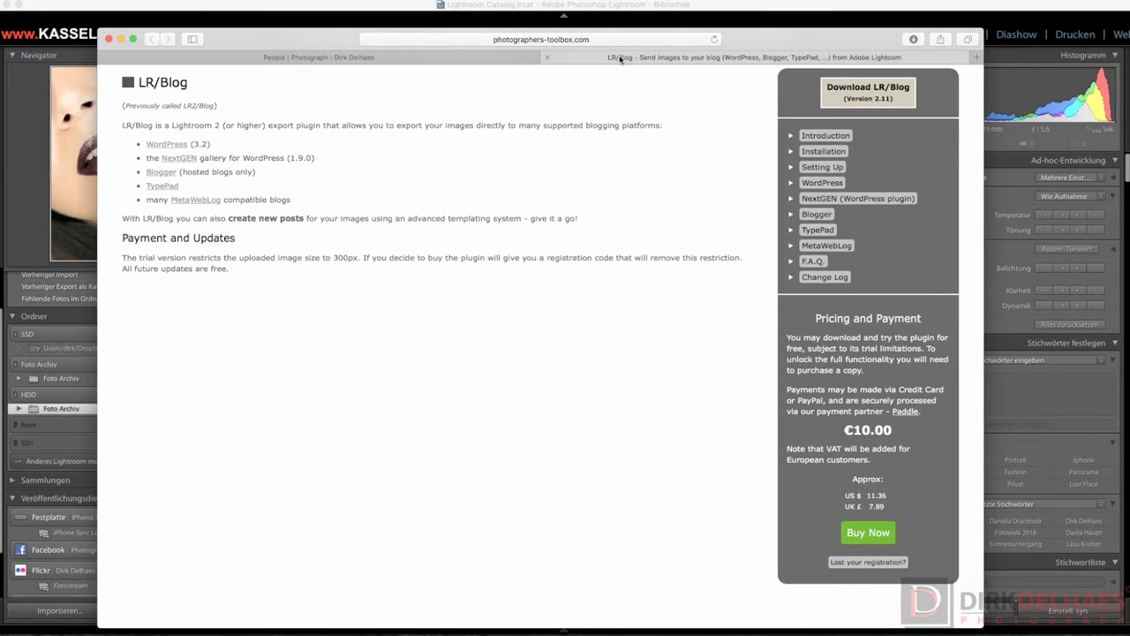
left_click(622, 59)
scroll(497, 184, "up", 3)
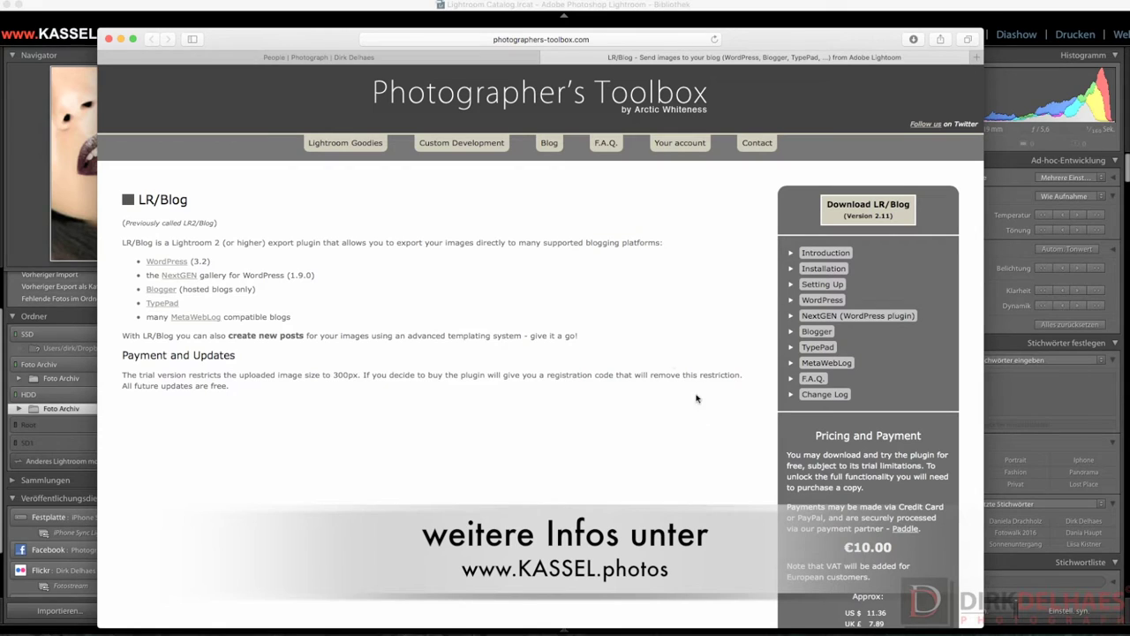
scroll(691, 359, "down", 2)
scroll(690, 359, "up", 2)
scroll(691, 360, "up", 2)
scroll(545, 336, "down", 3)
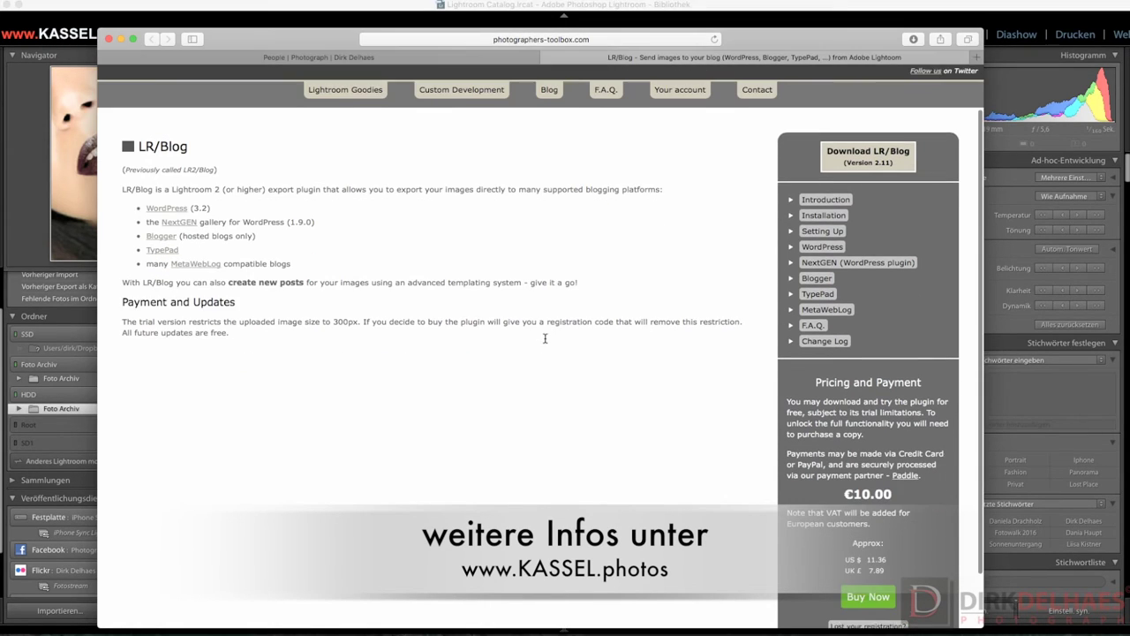
scroll(812, 501, "down", 1)
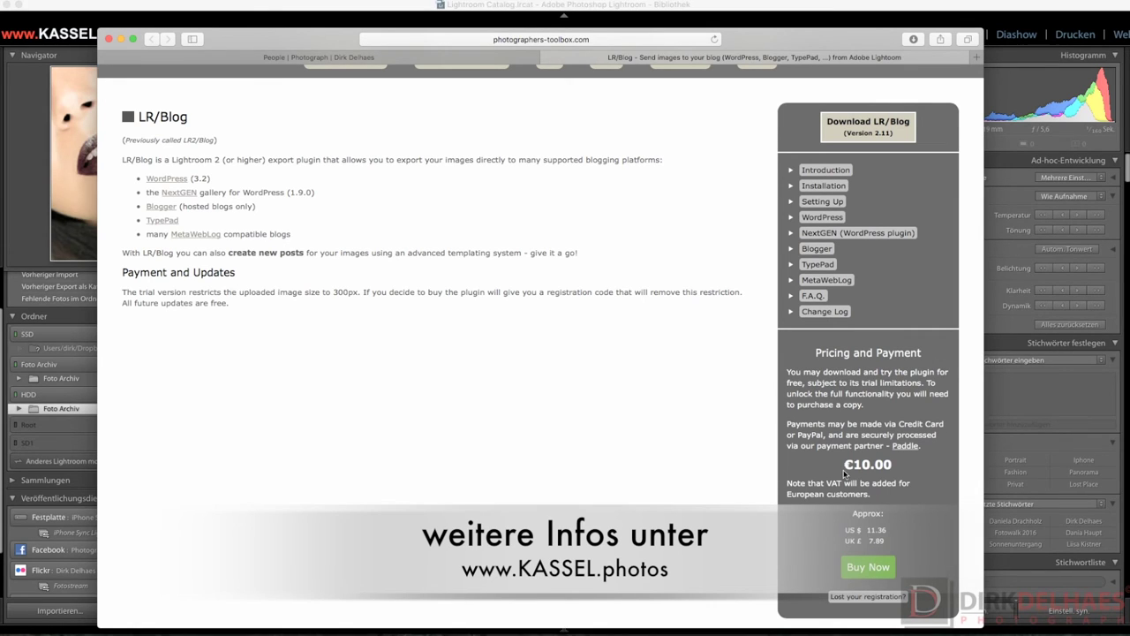
left_click(728, 17)
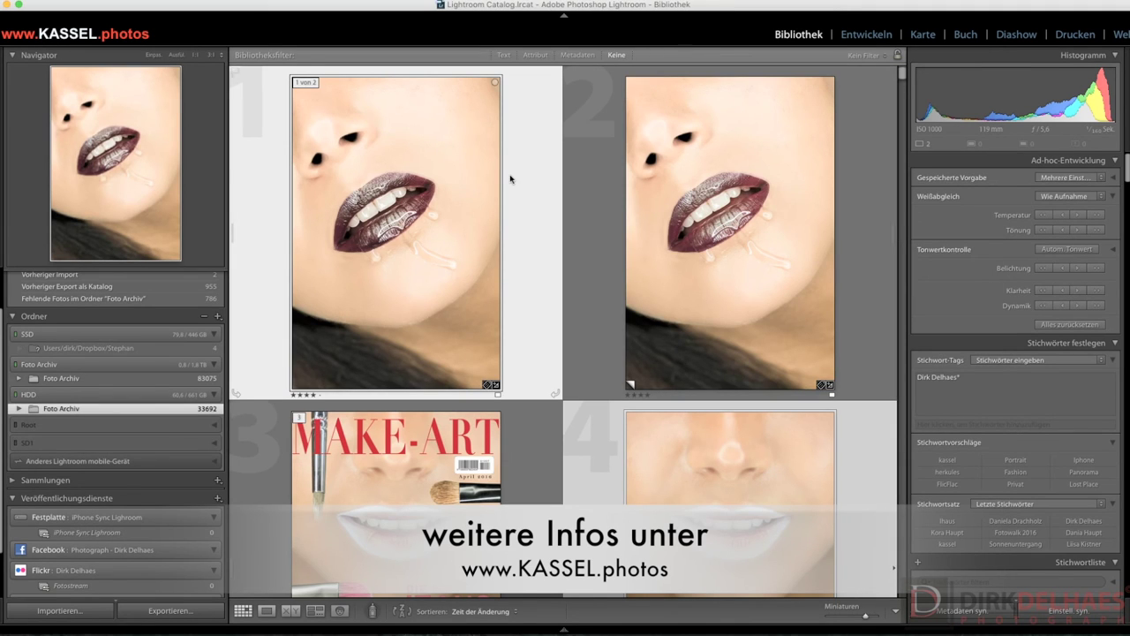